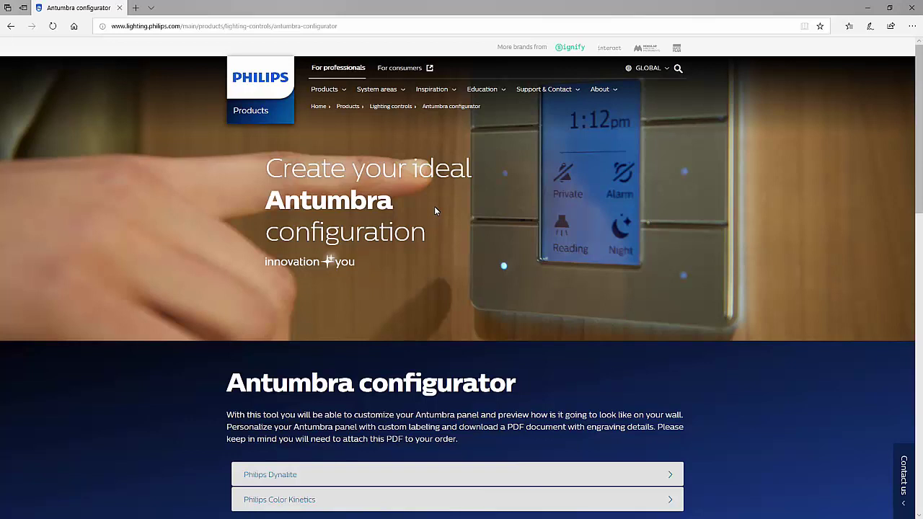
- Scroll down the Antumbra page to the Philips Dynalite and Color Kinetics configurator choices
scroll(347, 284, down, 1)
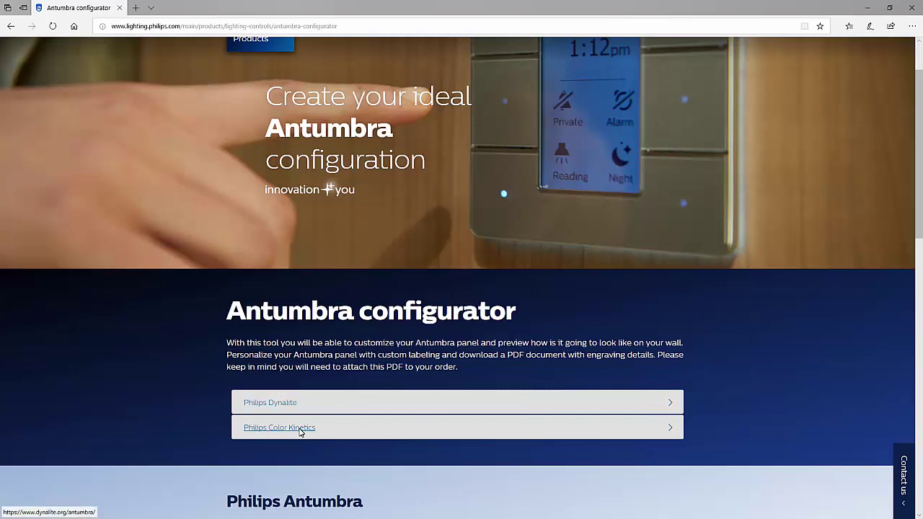
- Launch the Philips Dynalite configurator and accept and submit its Terms of Use
click(276, 405)
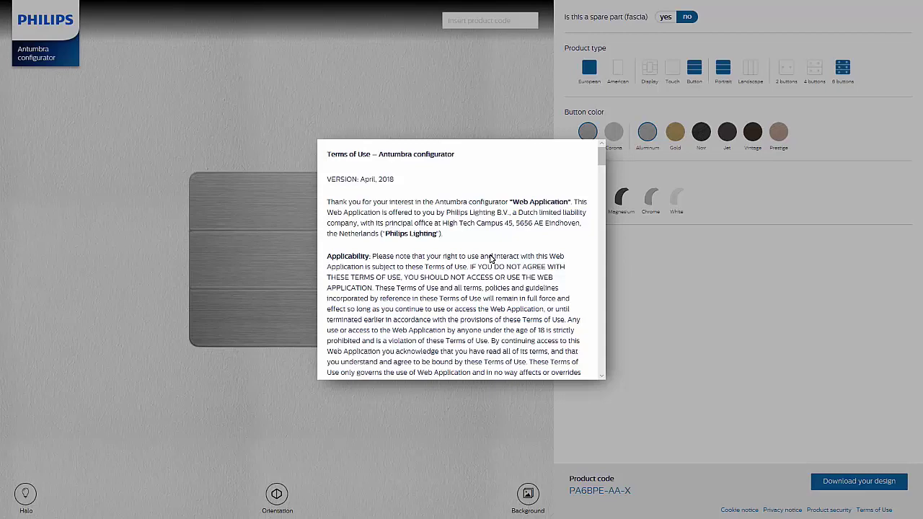
scroll(490, 258, down, 20)
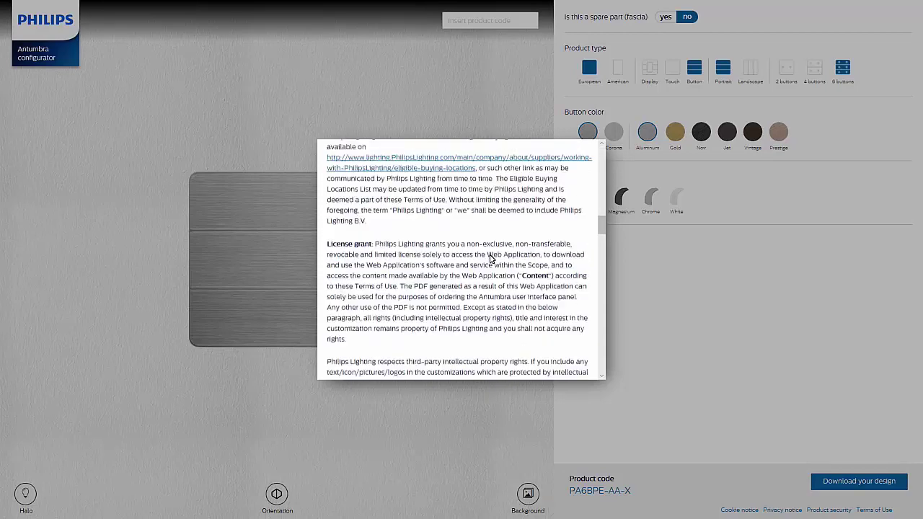
scroll(490, 258, down, 5)
click(393, 370)
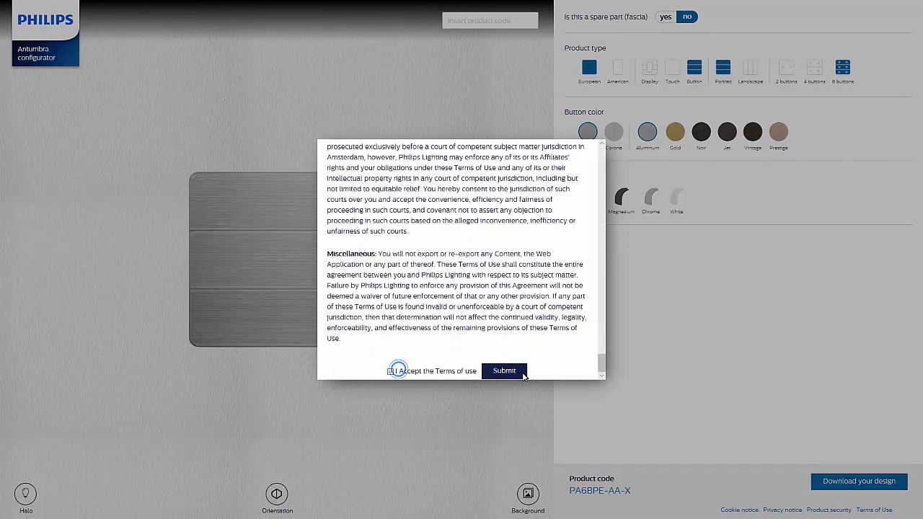
click(504, 371)
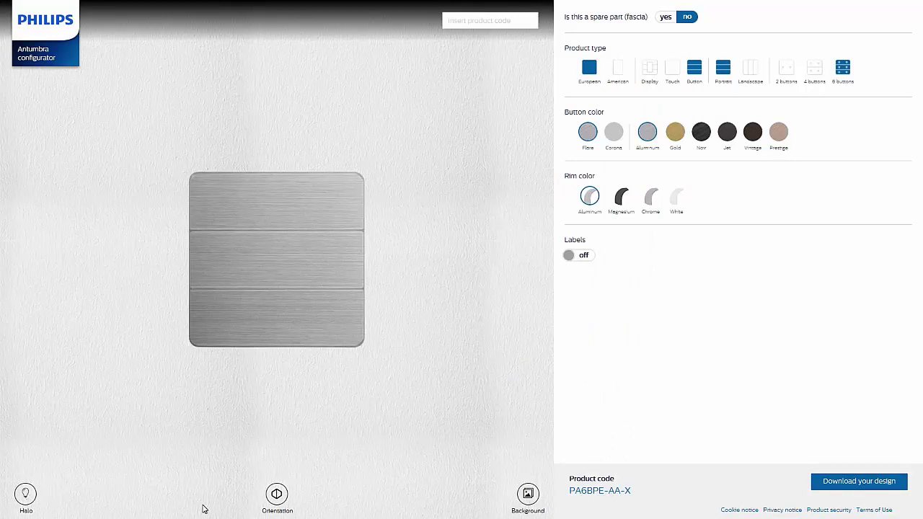
- Toggle the halo glow on and off, and leave the preview in the angled 3-D view
click(26, 496)
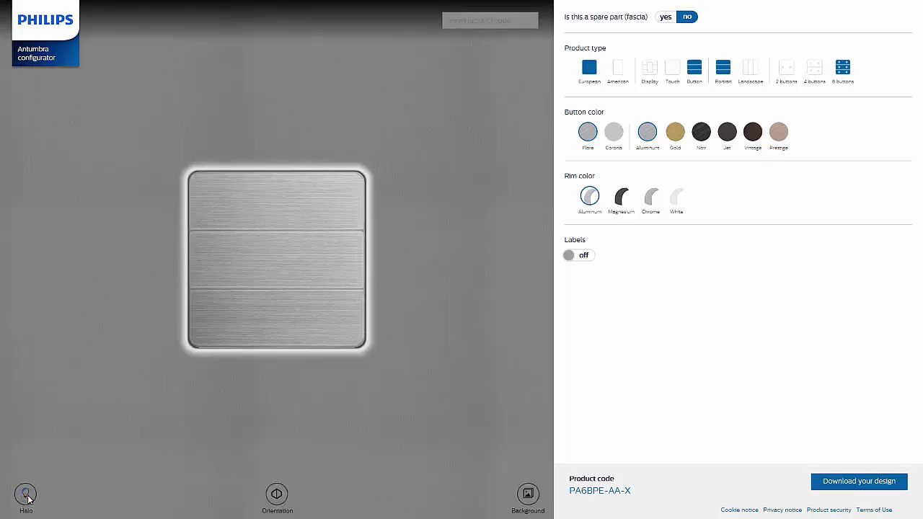
click(26, 496)
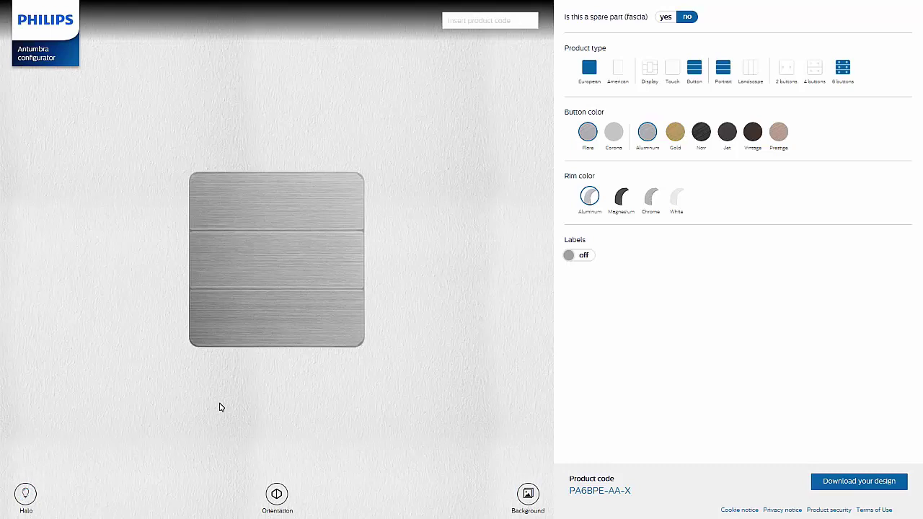
click(283, 497)
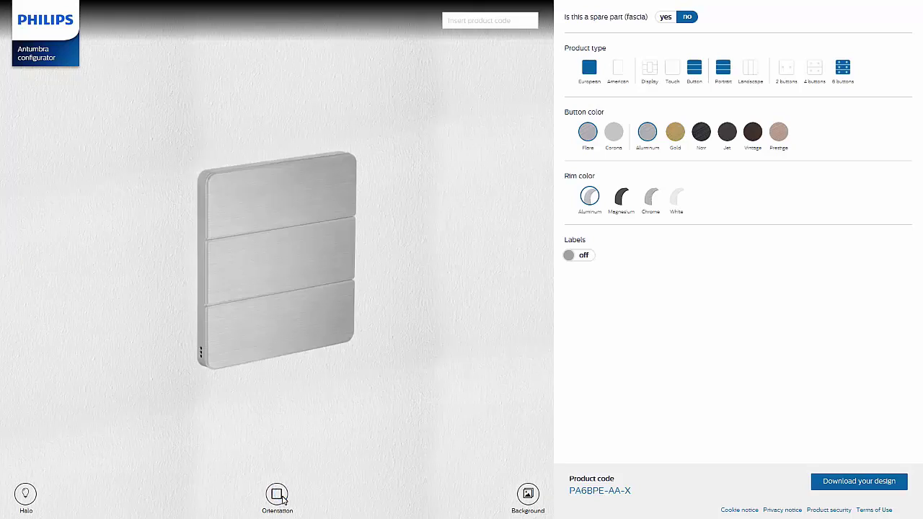
click(283, 498)
click(282, 497)
- Cycle the wall through marble, concrete, blue stone and rusty brown, back to white plaster
click(529, 494)
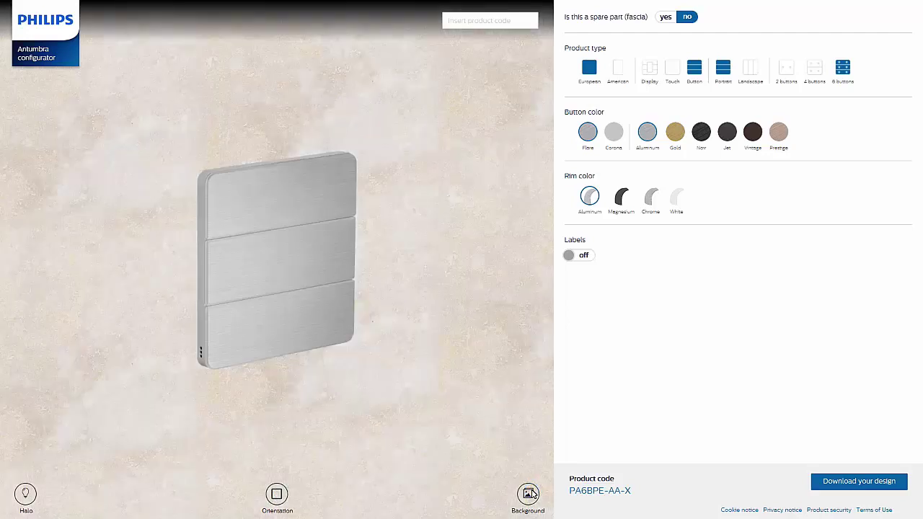
click(530, 494)
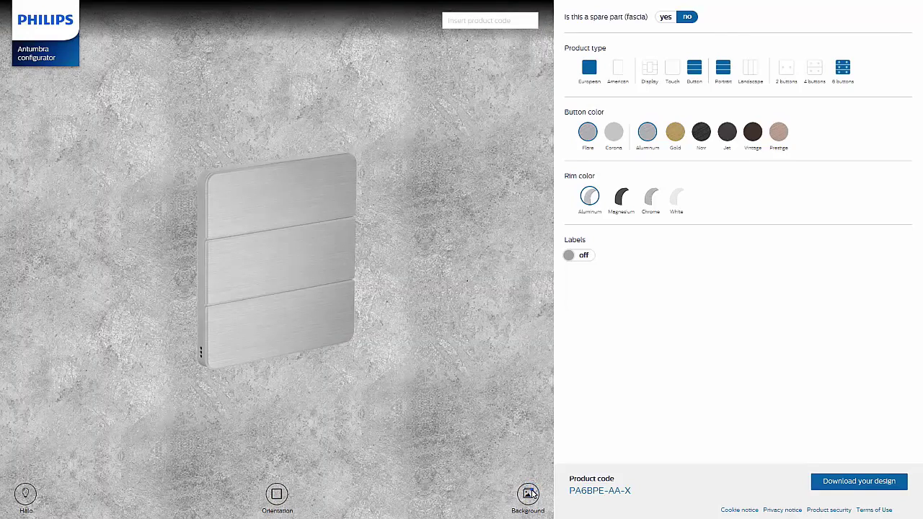
click(530, 495)
click(531, 495)
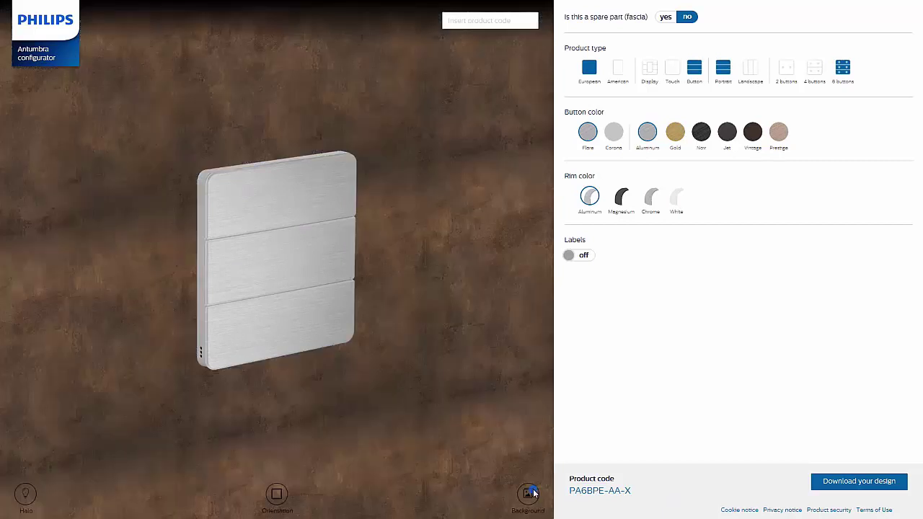
click(531, 494)
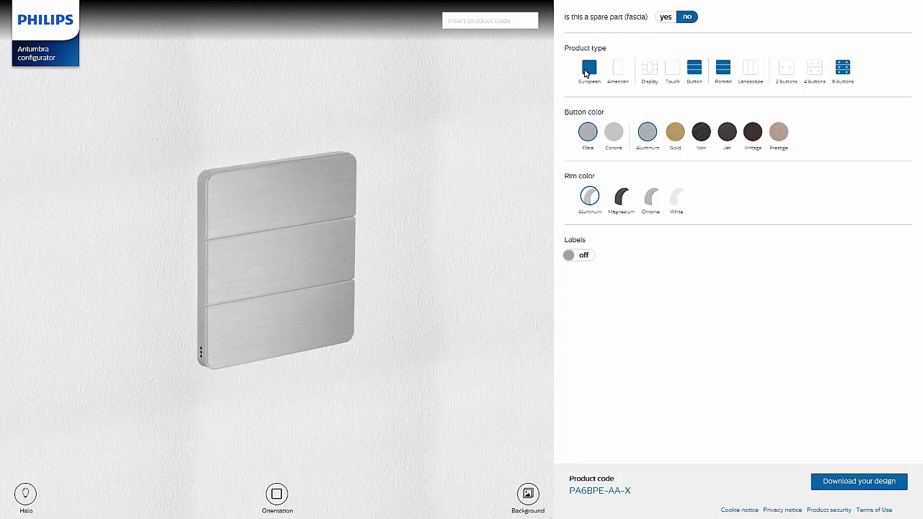
- Try American, Display, Touch and Landscape, settling on a European Button panel in Portrait
click(623, 67)
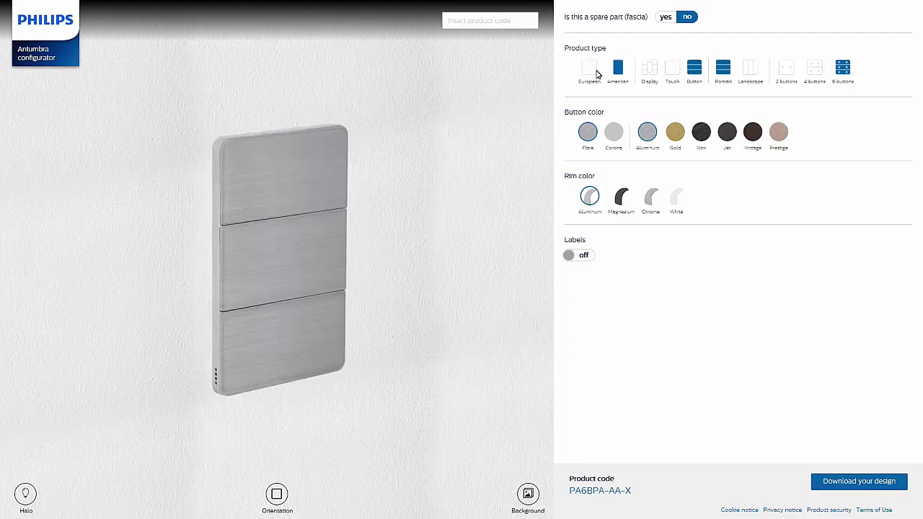
click(596, 69)
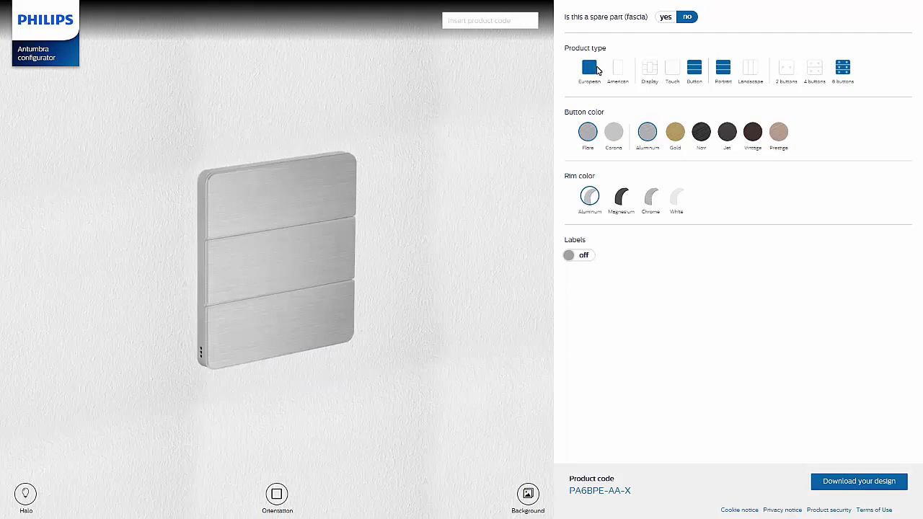
click(650, 69)
click(674, 71)
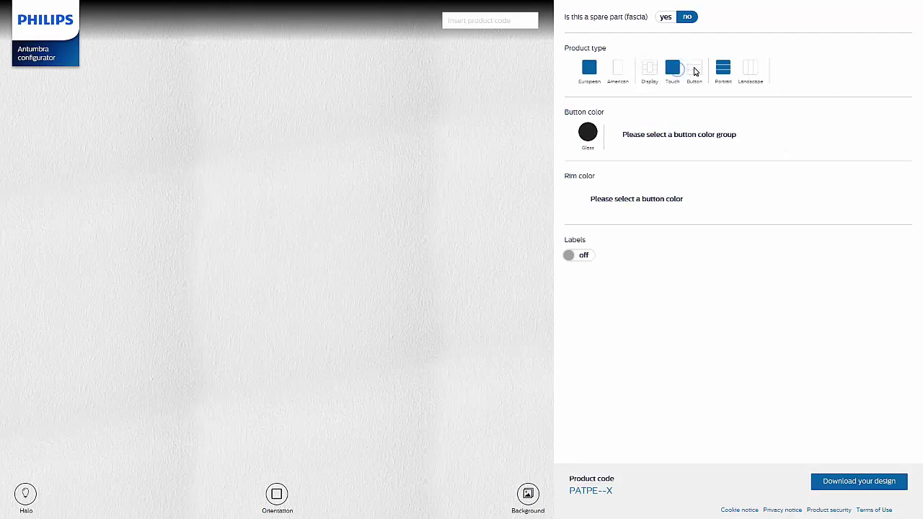
click(694, 70)
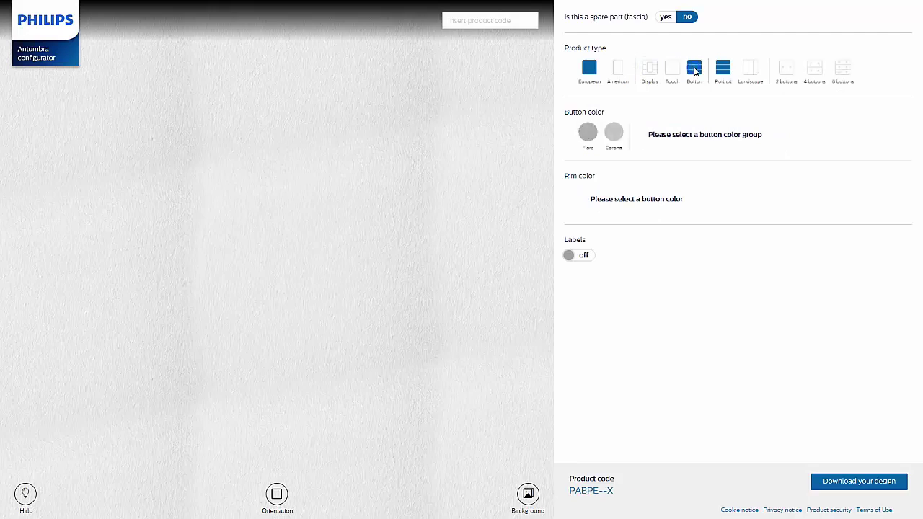
click(753, 68)
click(724, 69)
- Choose 4 buttons, Flare-group Aluminum buttons and a Chrome rim, giving code PA4BPE-AC-X
click(819, 72)
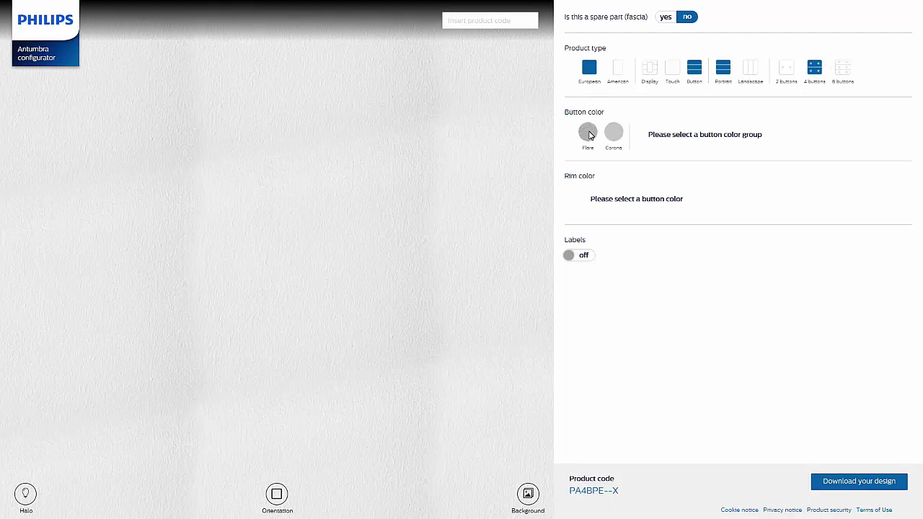
click(613, 135)
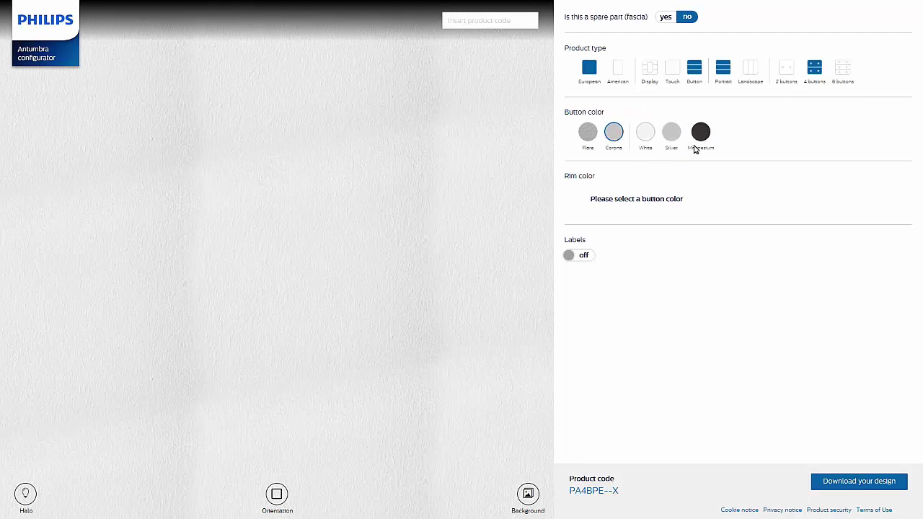
click(587, 132)
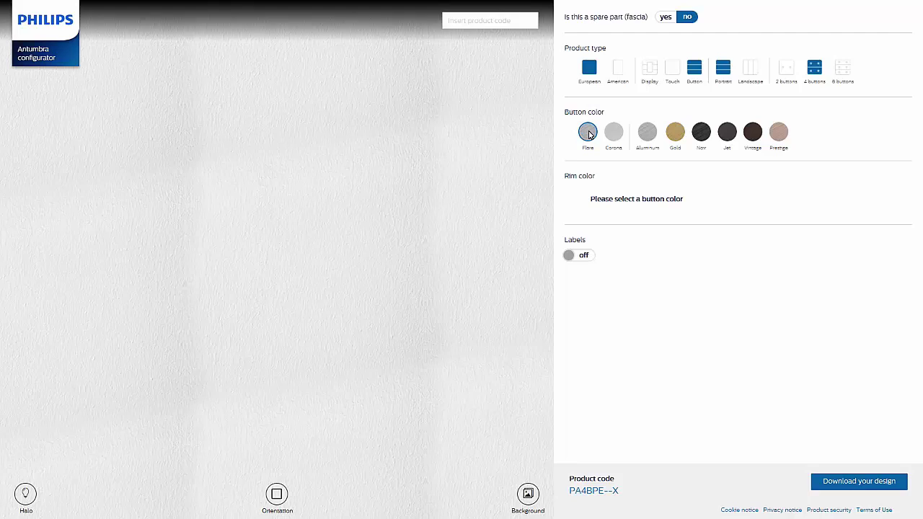
click(647, 132)
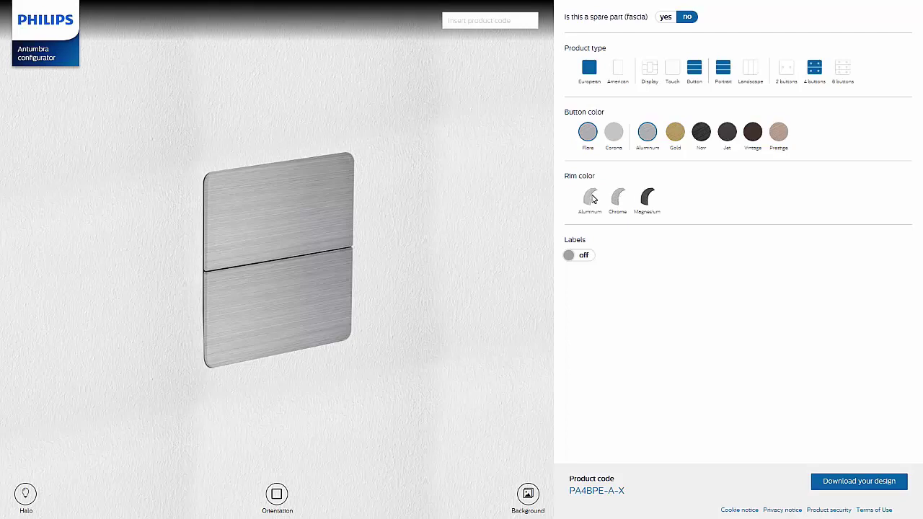
click(614, 197)
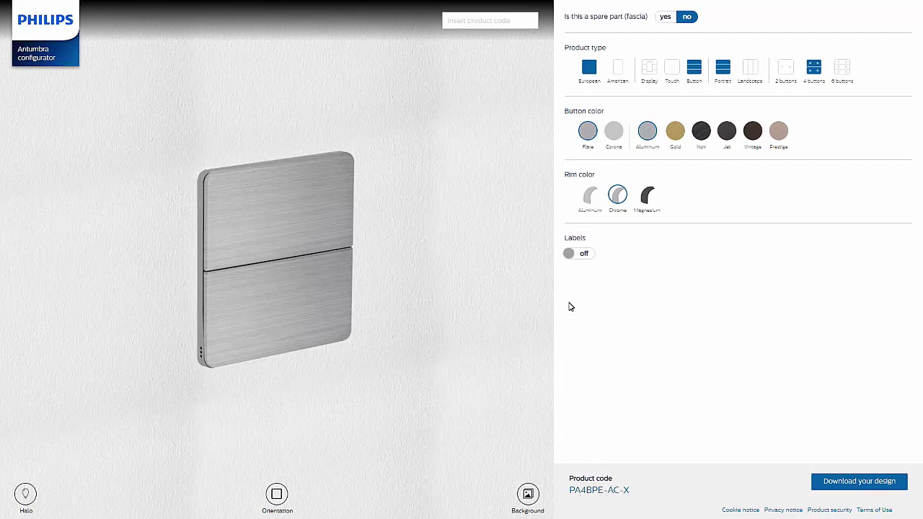
- Turn labels on in a front view, try triple then keep double layout, and select the top-left label
click(575, 255)
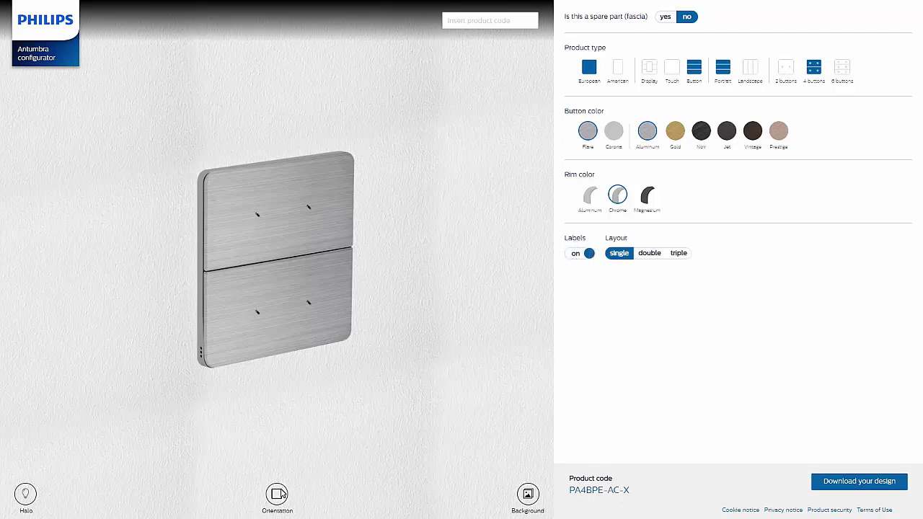
click(278, 494)
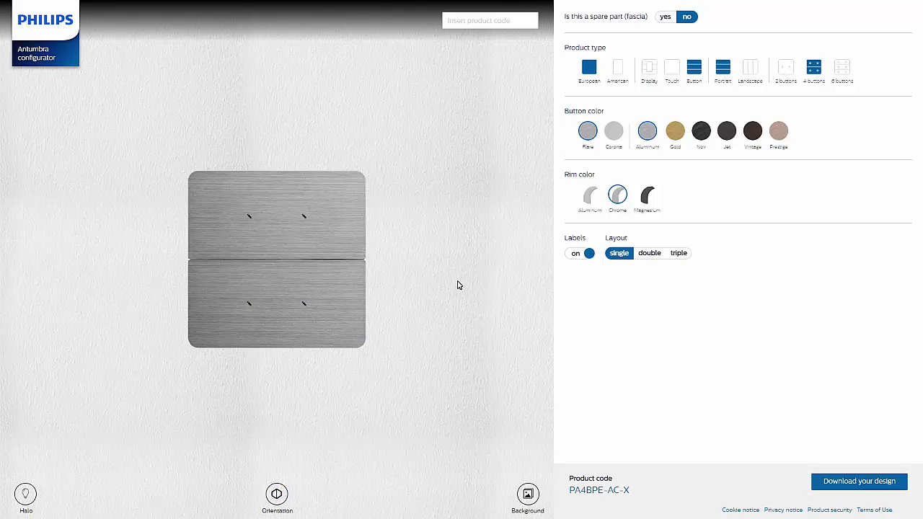
click(653, 253)
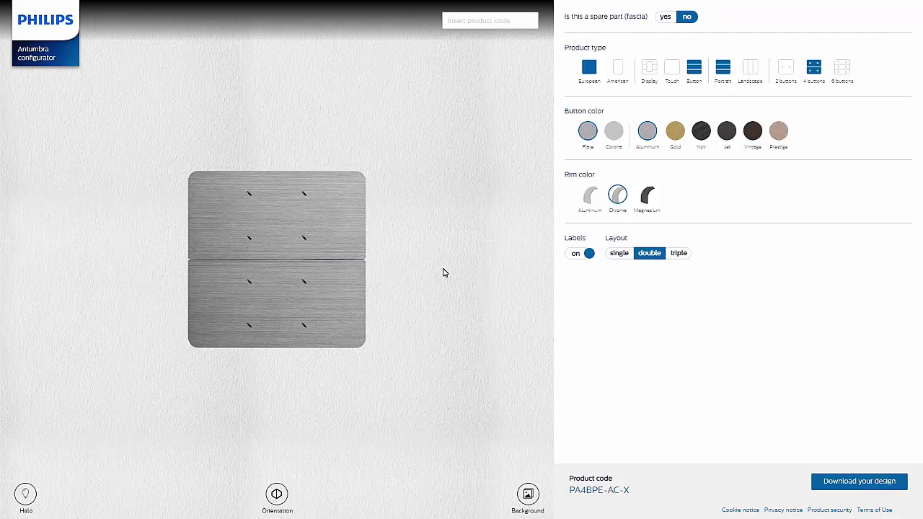
click(678, 253)
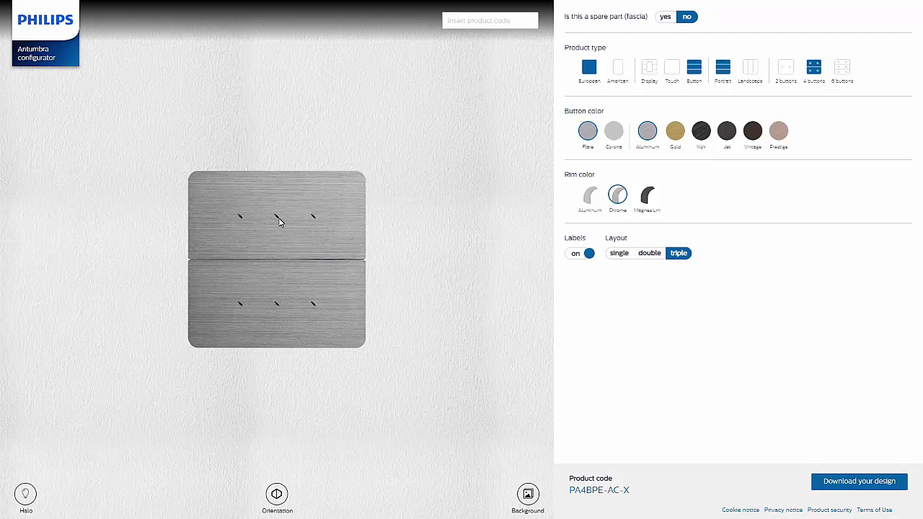
click(648, 253)
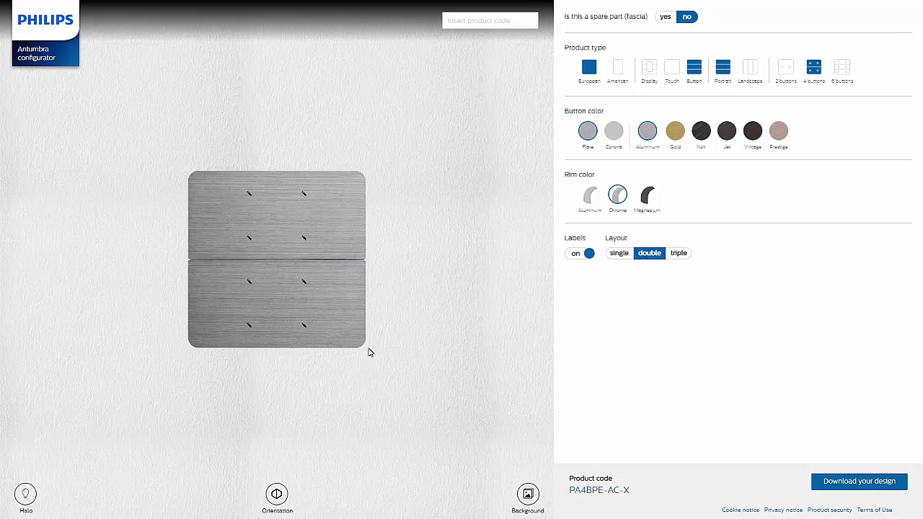
click(248, 198)
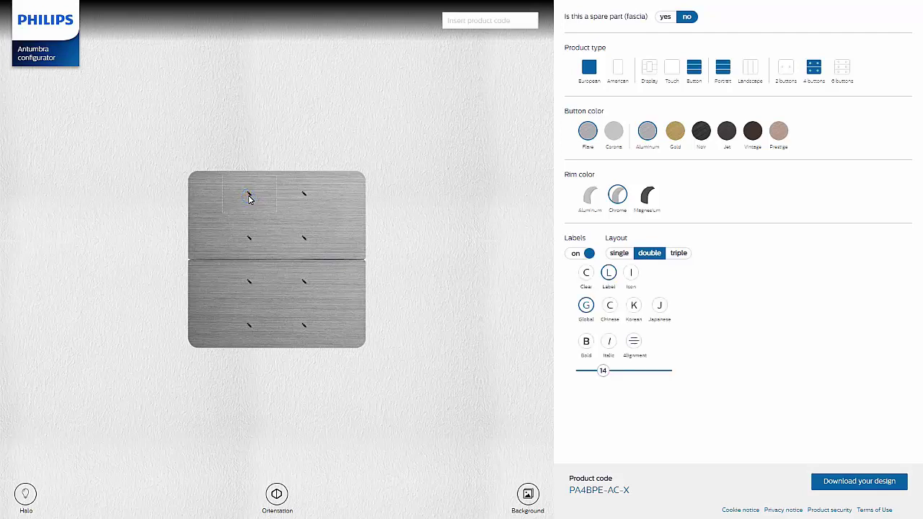
- Place the Control-set power icon in the top-left label spot at size 17
click(631, 273)
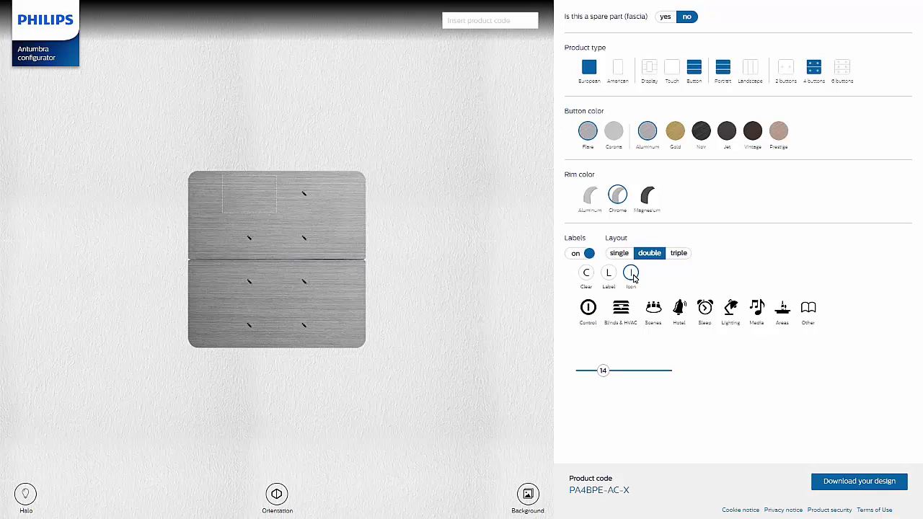
click(592, 310)
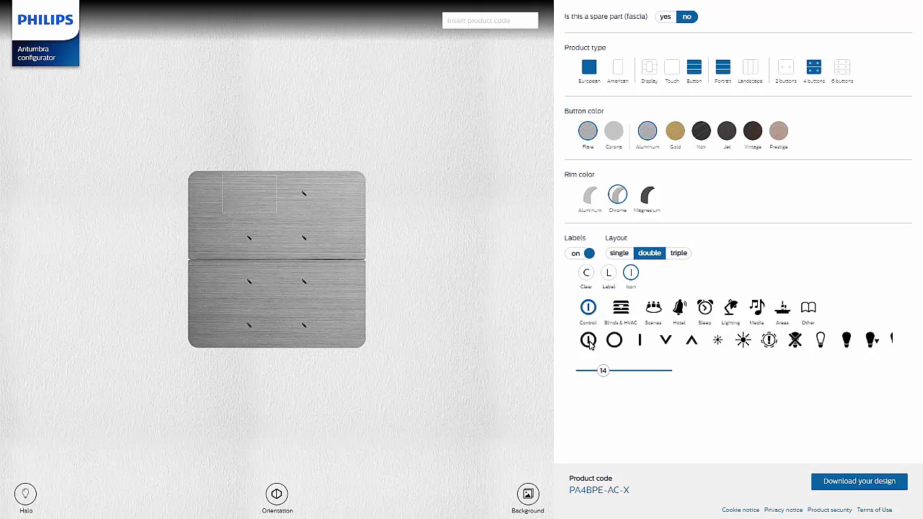
click(588, 340)
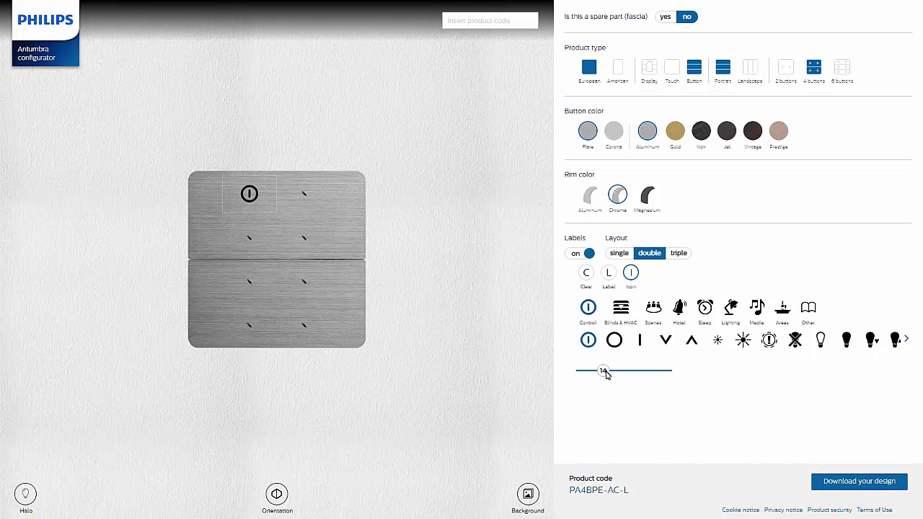
mouse_move(605, 373)
mouse_down()
mouse_move(585, 372)
mouse_move(610, 373)
mouse_up()
- Add an 'On/Off' label below the power icon: bold, not italic, size 16, centred
click(261, 235)
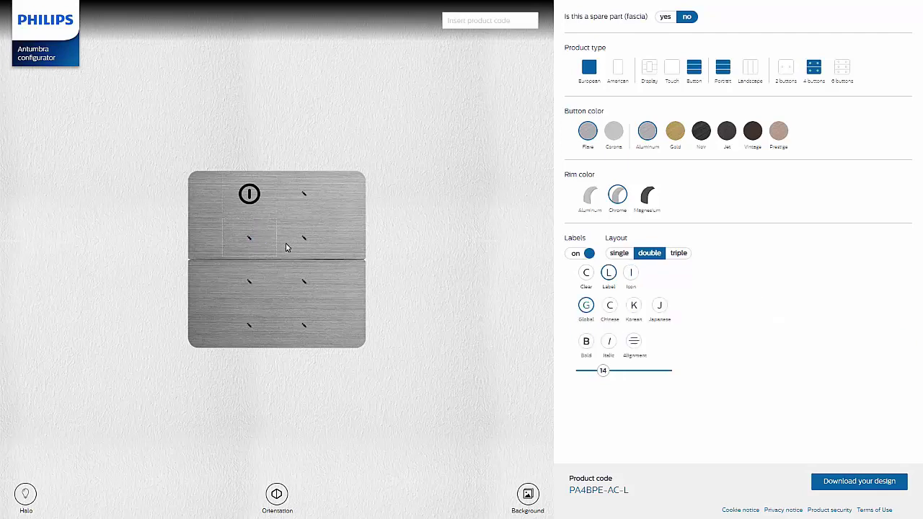
text(On/Off)
click(586, 343)
click(609, 343)
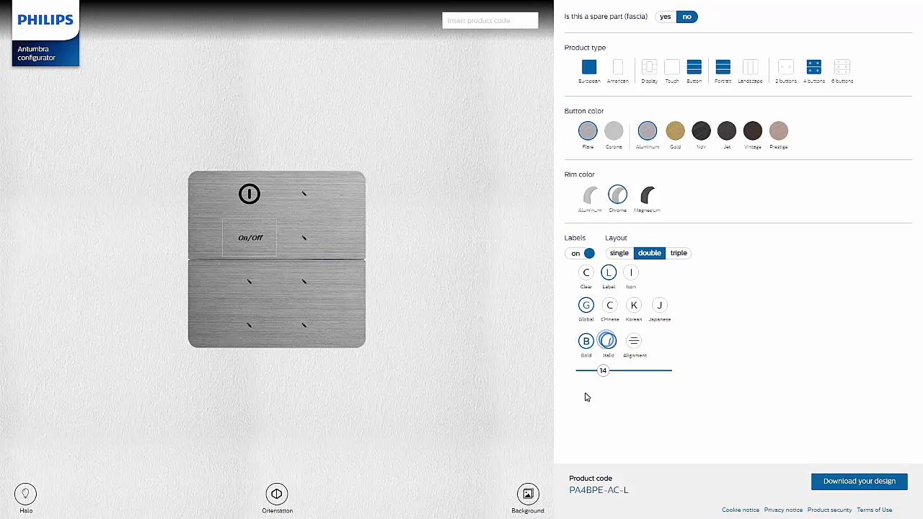
mouse_move(604, 374)
mouse_down()
mouse_move(590, 375)
mouse_move(614, 374)
mouse_up()
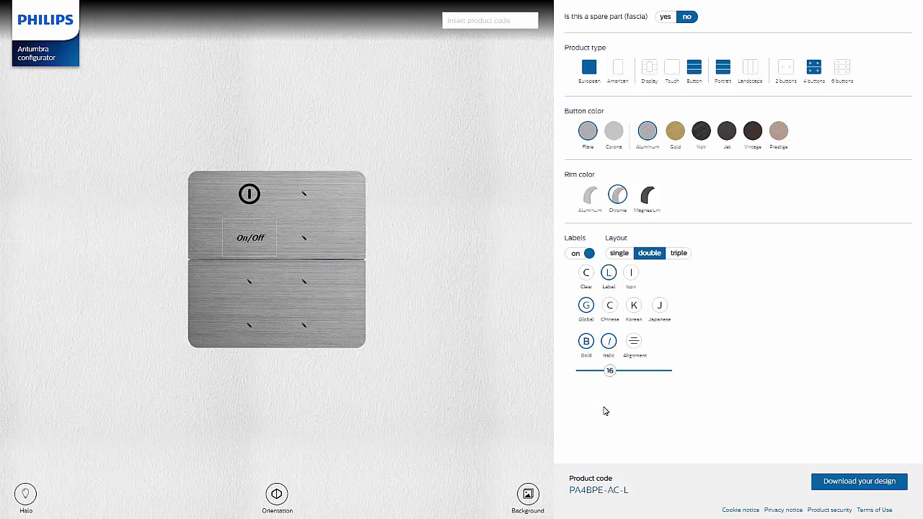
click(609, 343)
click(635, 342)
click(638, 344)
click(638, 344)
- Download the PA4BPE-AC-L design as a PDF order form with panel name Demo 1 and open it
click(862, 481)
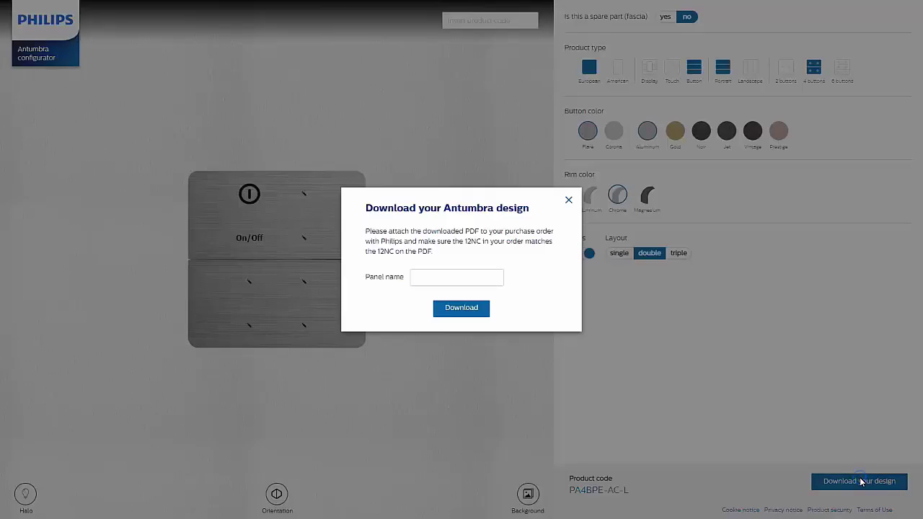
click(456, 283)
click(462, 308)
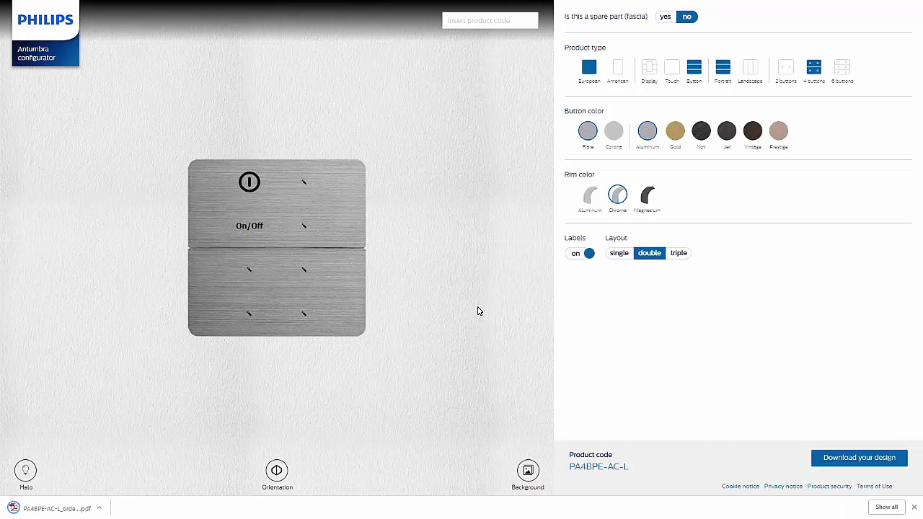
click(77, 510)
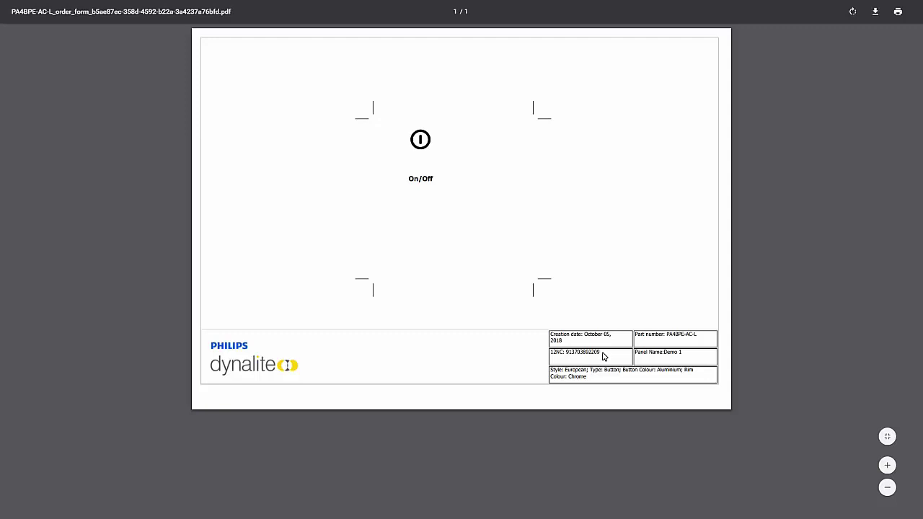
drag(604, 353, 566, 355)
key(ctrl+c)
key(alt+Tab)
key(alt+Tab)
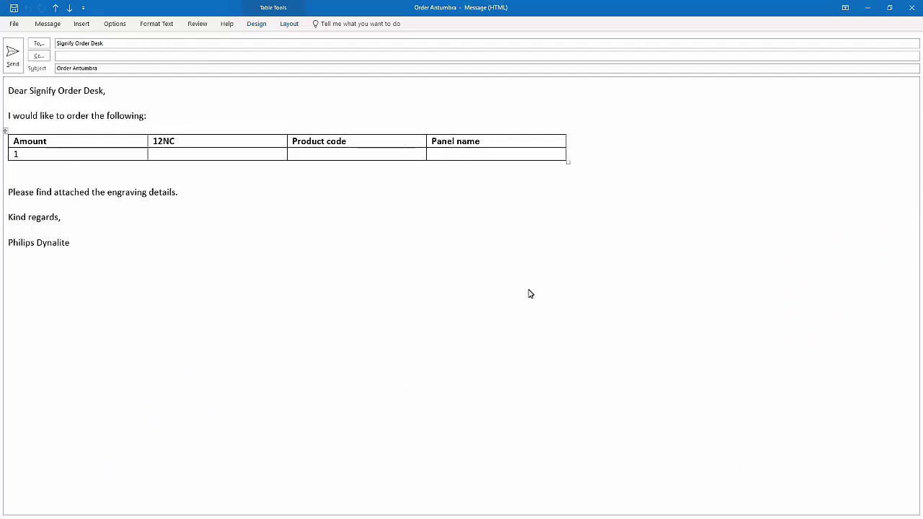
click(182, 159)
key(ctrl+v)
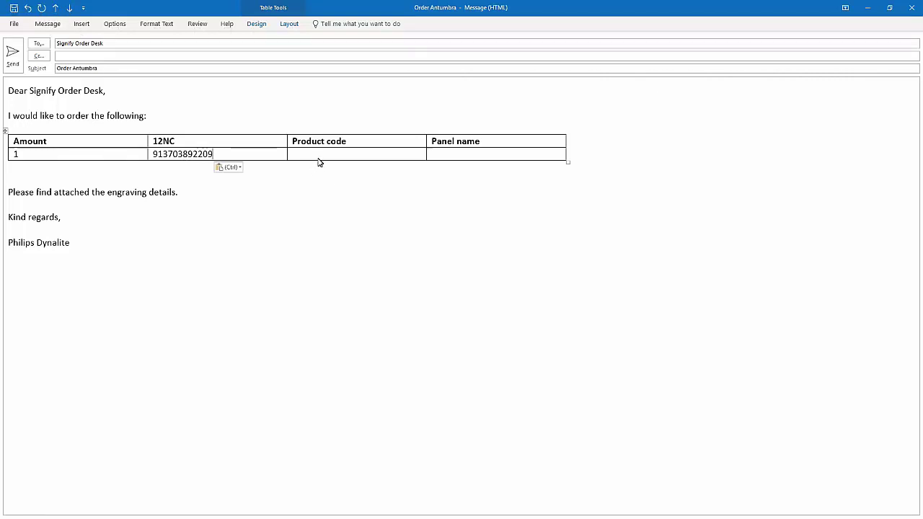
- Copy product code PA4BPE-AC-L from the PDF into the Product code cell
key(alt+Tab)
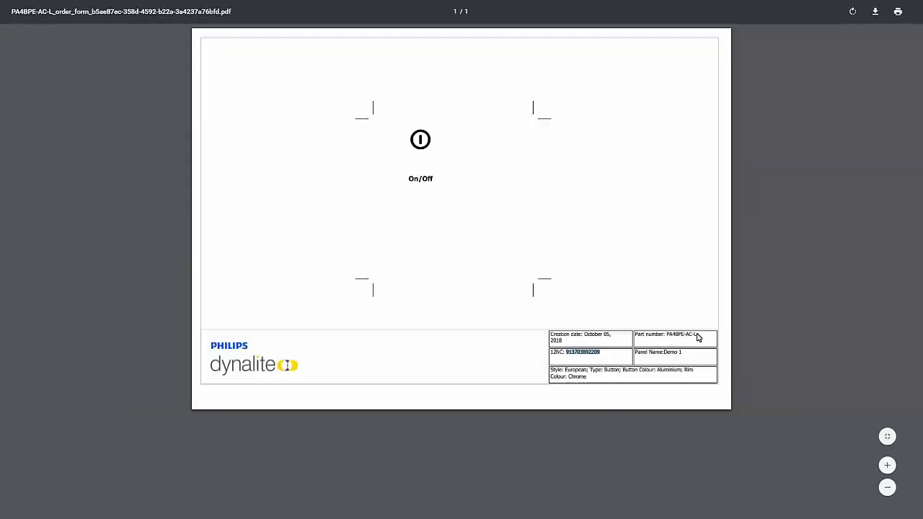
drag(699, 335, 672, 337)
key(ctrl+c)
key(alt+Tab)
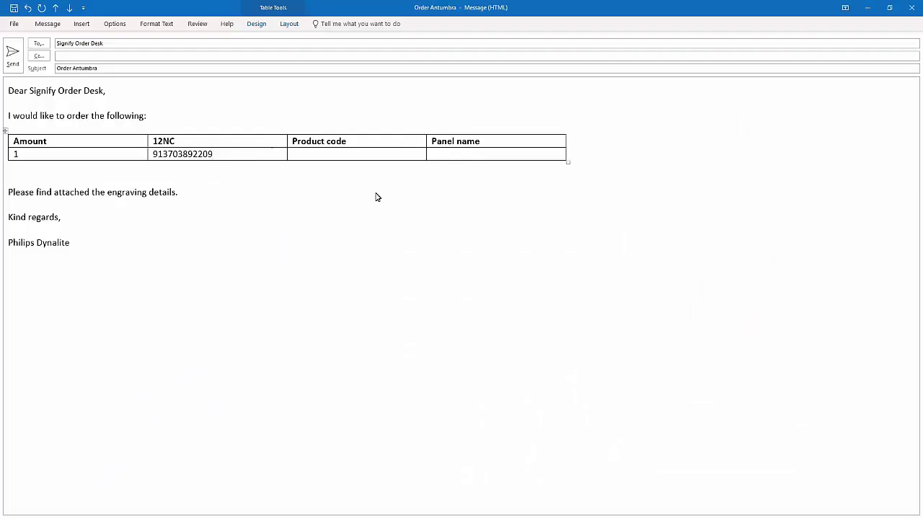
click(370, 154)
key(ctrl+v)
- Copy panel name Demo 1 from the PDF into the Panel name cell
key(alt+Tab)
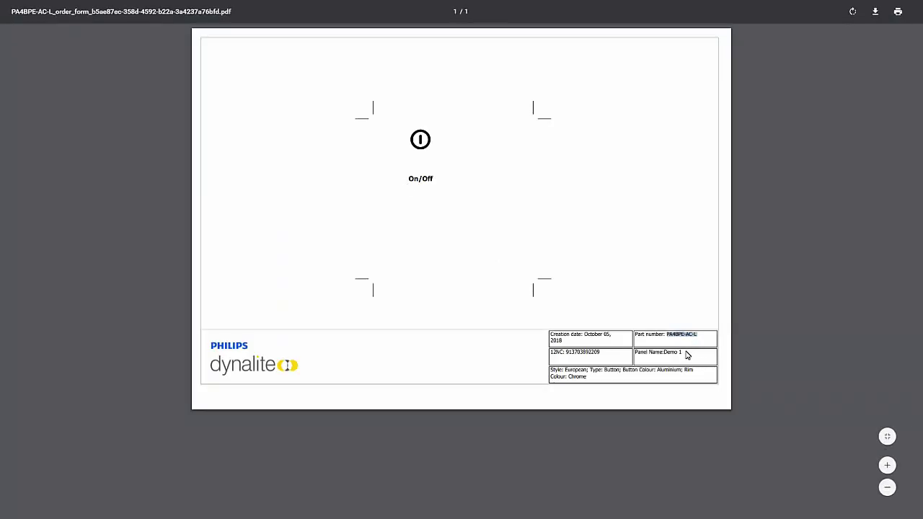
drag(687, 354, 668, 353)
key(ctrl+c)
key(alt+Tab)
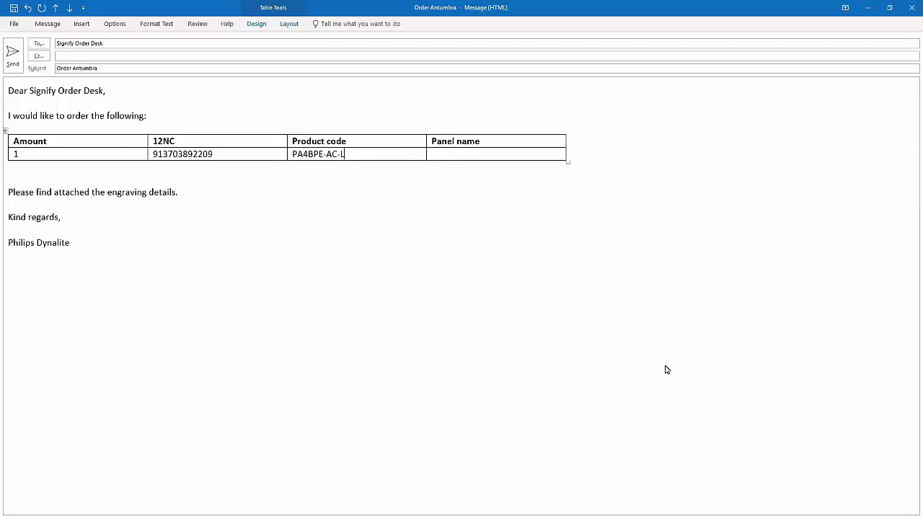
click(504, 154)
key(ctrl+v)
click(319, 184)
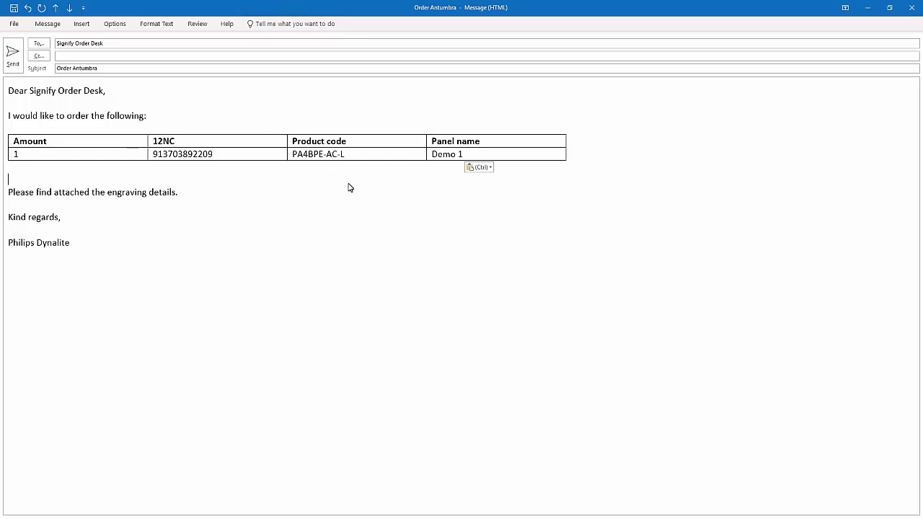
- Attach the 77 KB PA4BPE-AC-L order-form PDF from Downloads to the Order Antumbra email
key(alt+Tab)
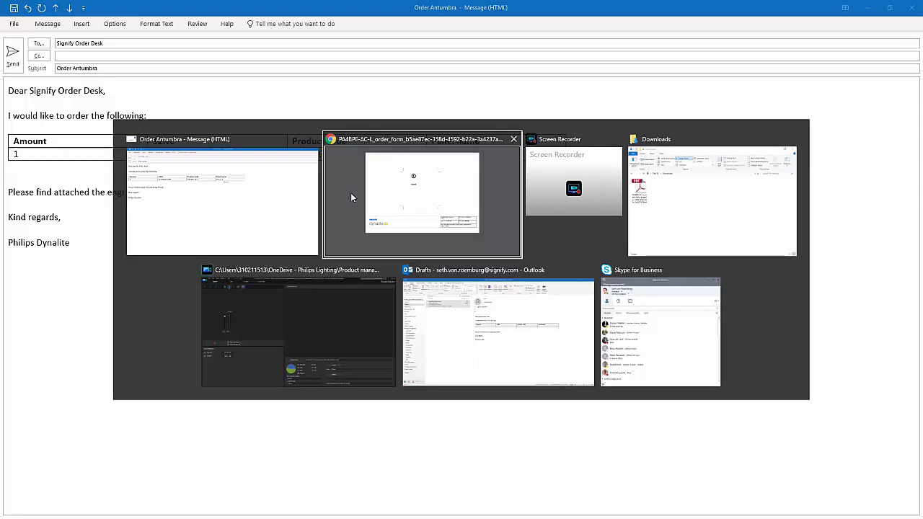
key(Tab)
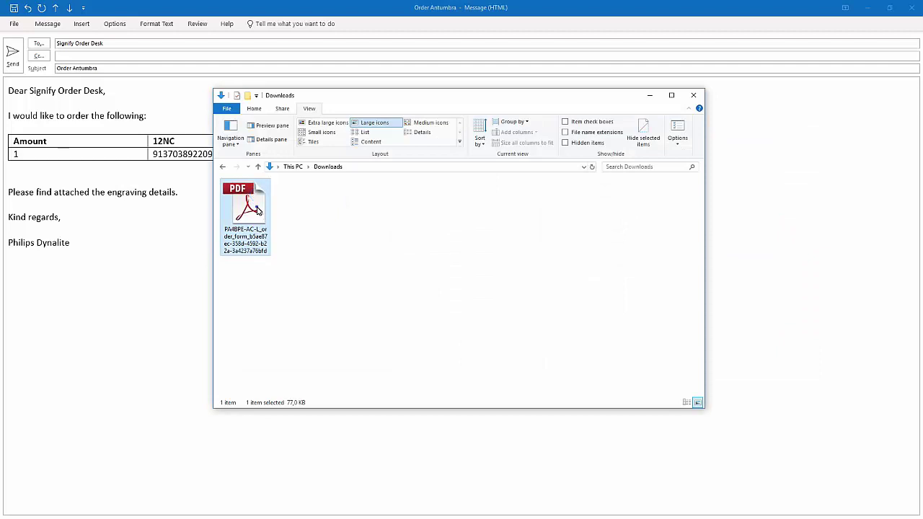
drag(257, 209, 166, 234)
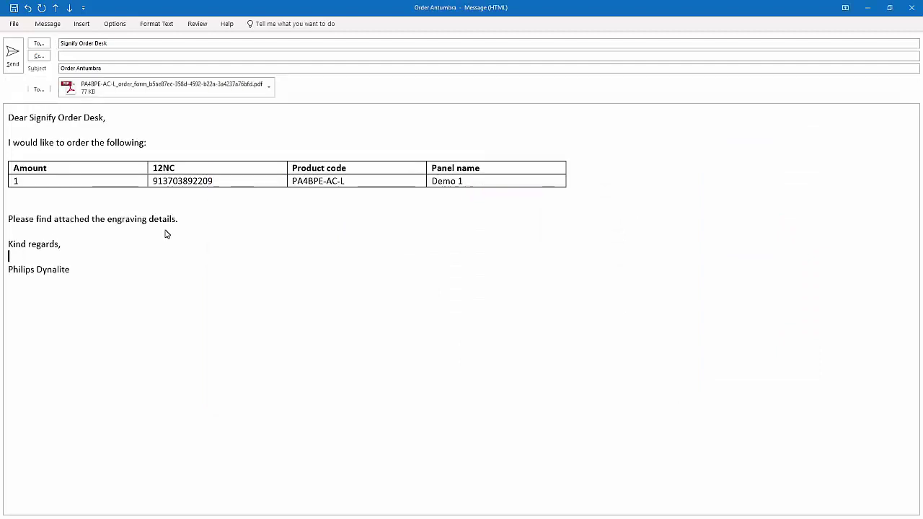